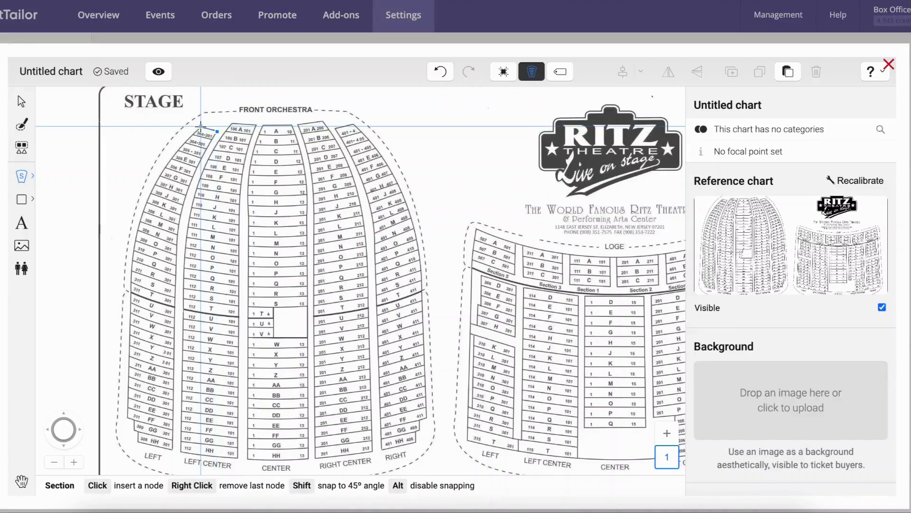
- Trace a closed ten-corner grey section over the far-left front orchestra block, rows A–T
{"action": "left_click", "coordinate": [200, 125]}
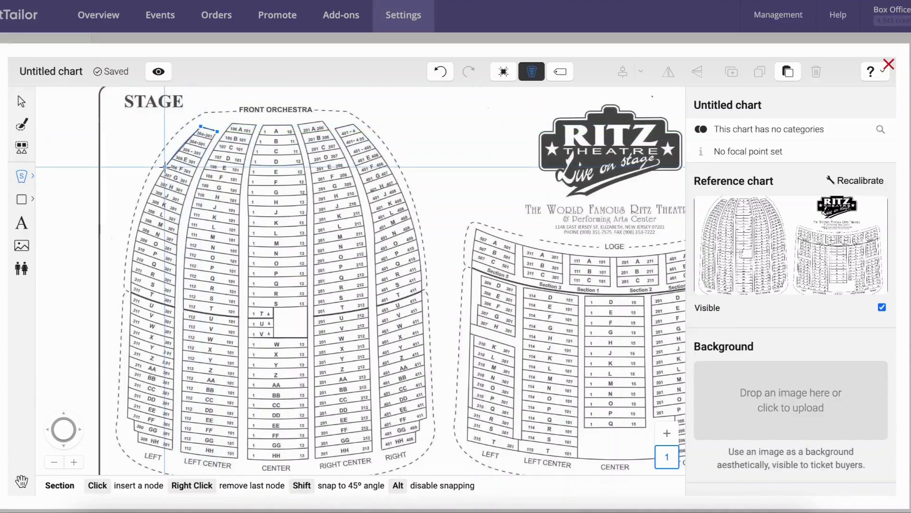
{"action": "left_click", "coordinate": [165, 167]}
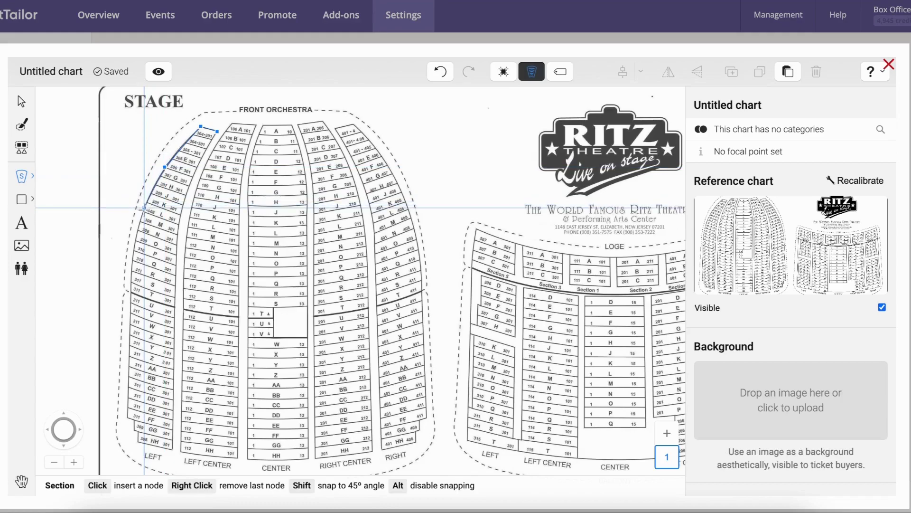
{"action": "left_click", "coordinate": [143, 210]}
{"action": "left_click", "coordinate": [134, 251]}
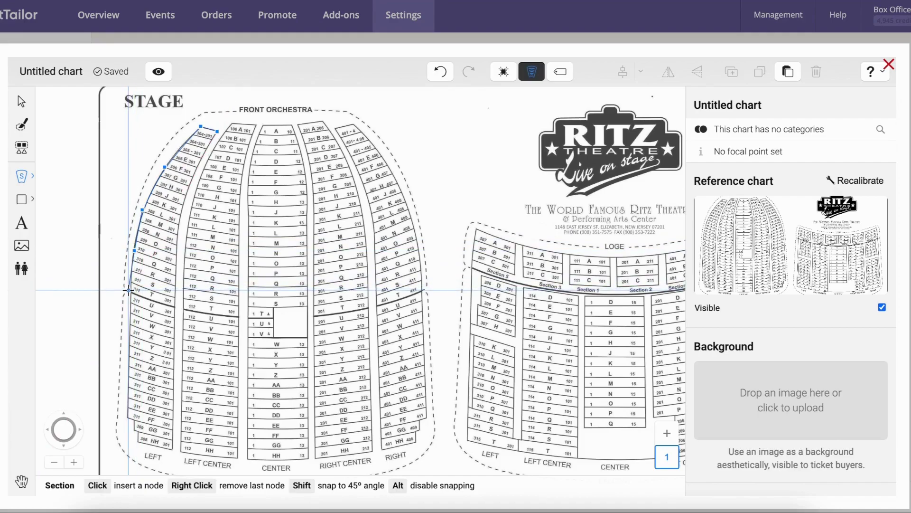
{"action": "left_click", "coordinate": [129, 290]}
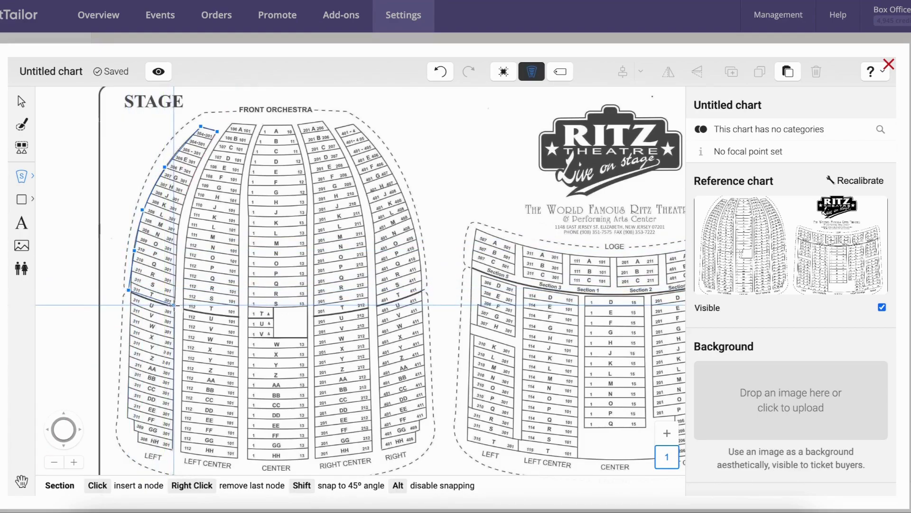
{"action": "left_click", "coordinate": [173, 305]}
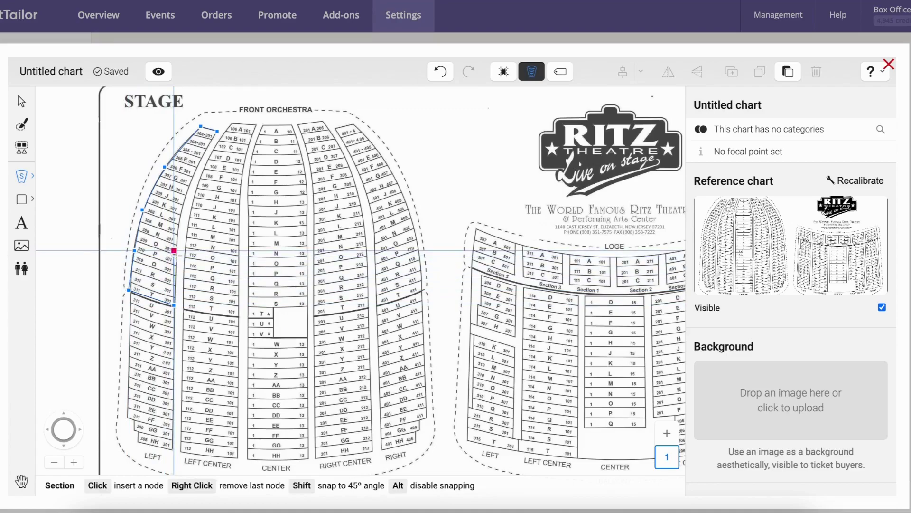
{"action": "left_click", "coordinate": [173, 256]}
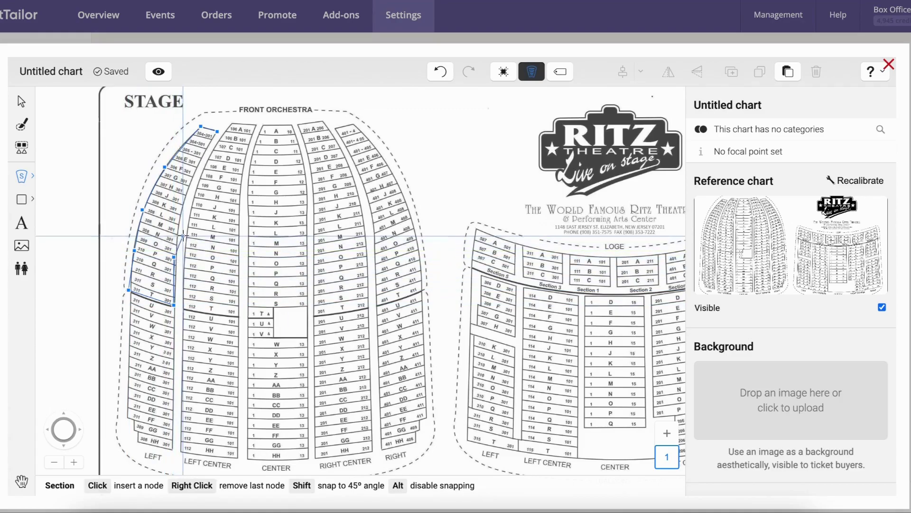
{"action": "left_click", "coordinate": [182, 219]}
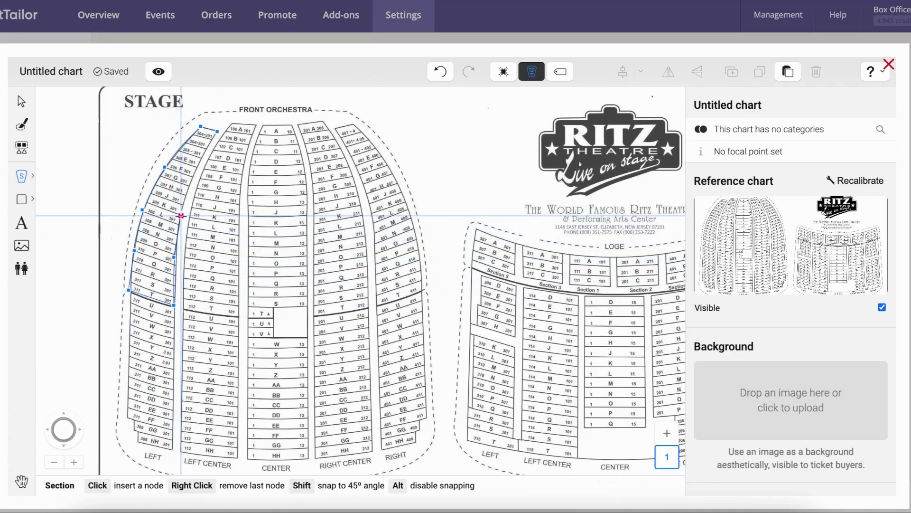
{"action": "left_click", "coordinate": [189, 186]}
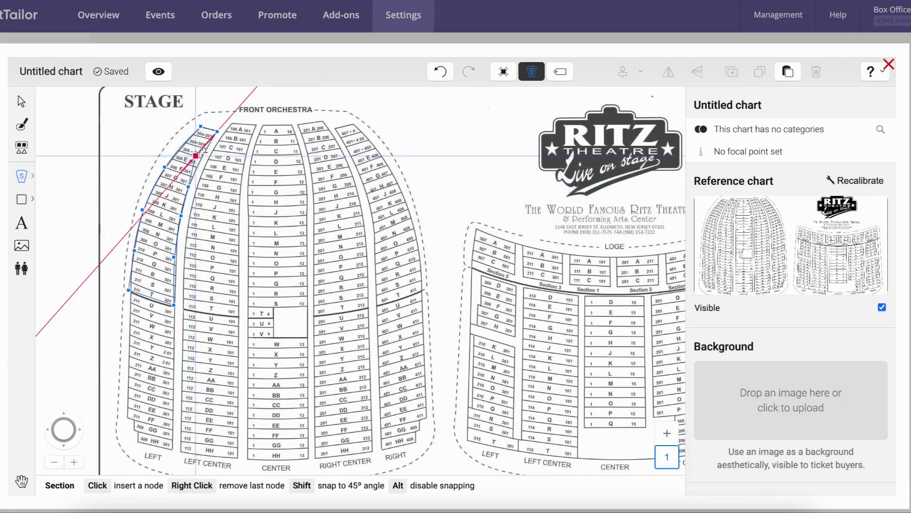
{"action": "left_click", "coordinate": [217, 131]}
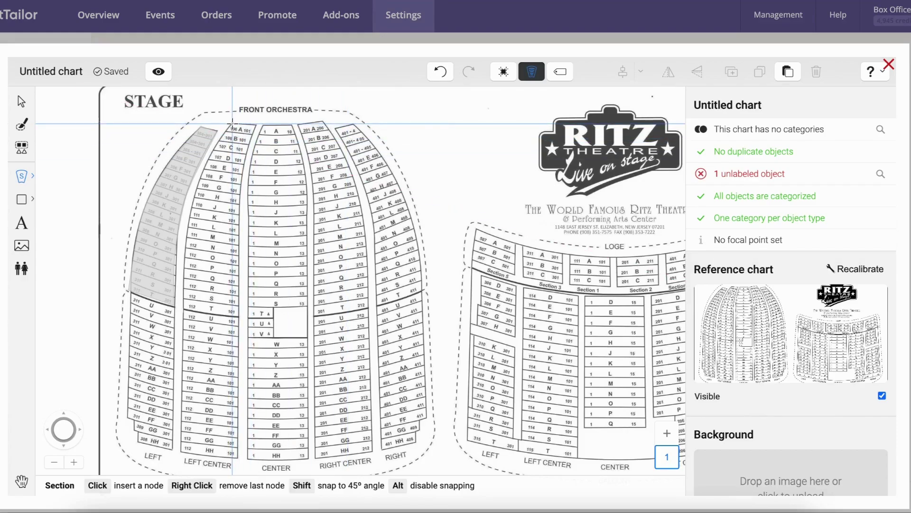
- Outline the left-center block, rows A–T, closing the grey section on its starting node
{"action": "left_click", "coordinate": [233, 125]}
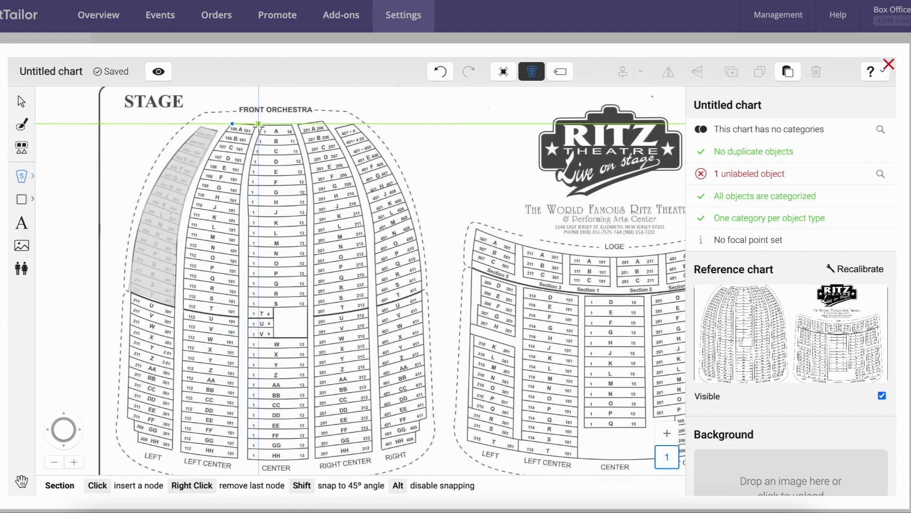
{"action": "left_click", "coordinate": [258, 125]}
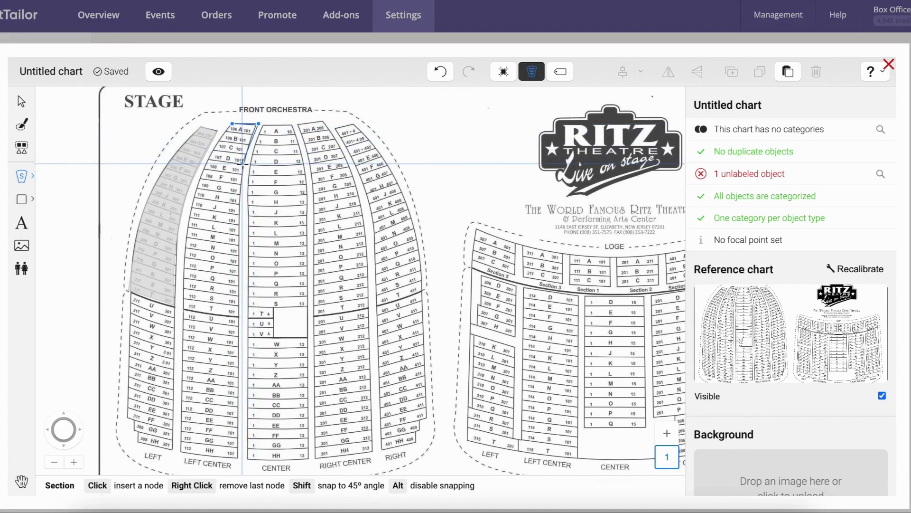
{"action": "left_click", "coordinate": [245, 165]}
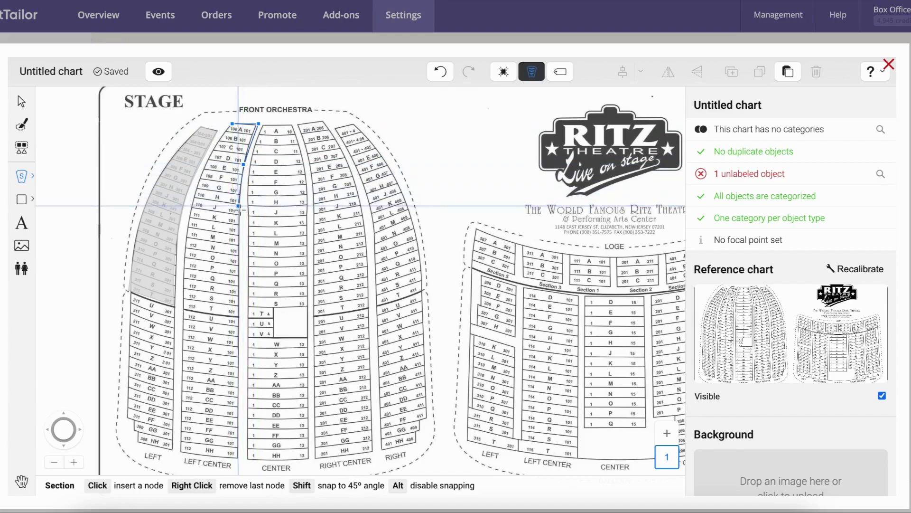
{"action": "left_click", "coordinate": [239, 215]}
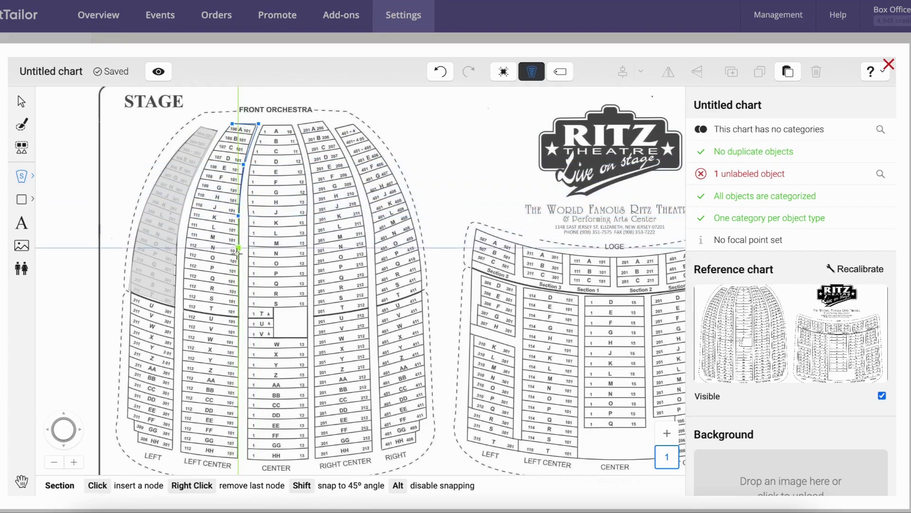
{"action": "left_click", "coordinate": [239, 315]}
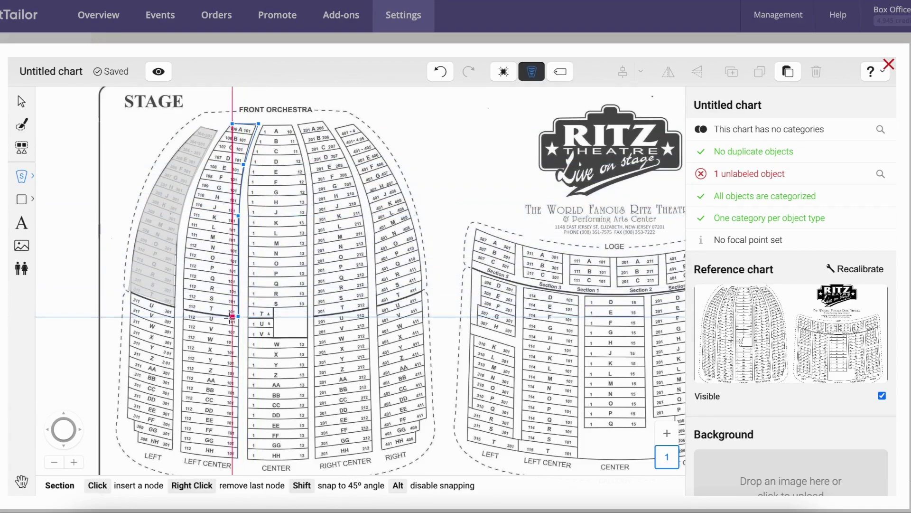
{"action": "left_click", "coordinate": [185, 307]}
{"action": "left_click", "coordinate": [183, 255]}
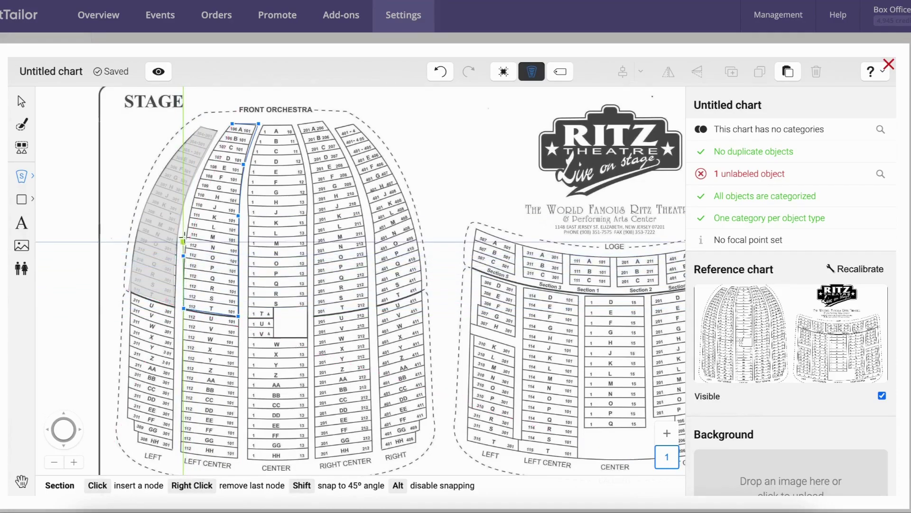
{"action": "left_click", "coordinate": [190, 207]}
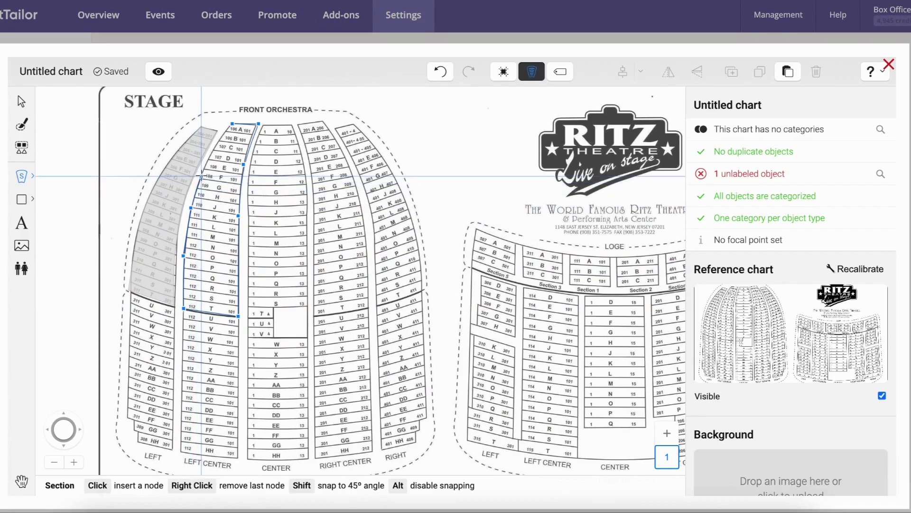
{"action": "left_click", "coordinate": [203, 172]}
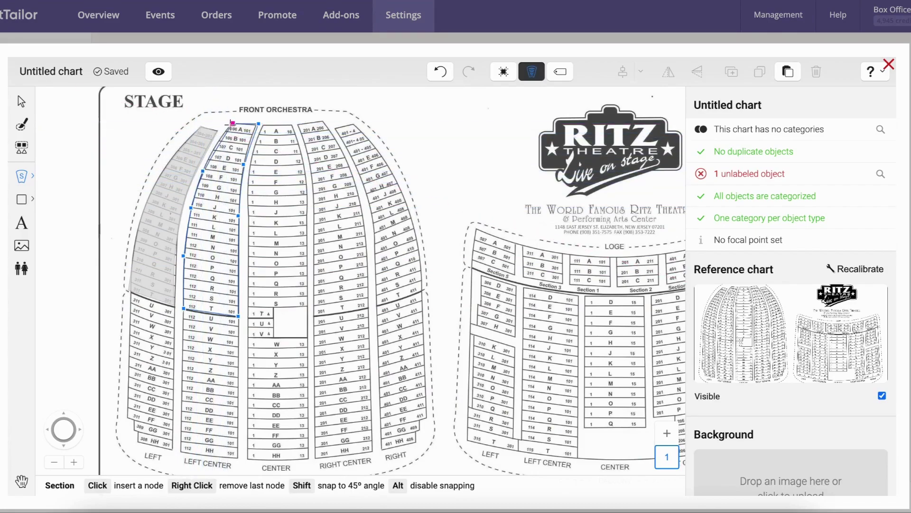
{"action": "left_click", "coordinate": [232, 125]}
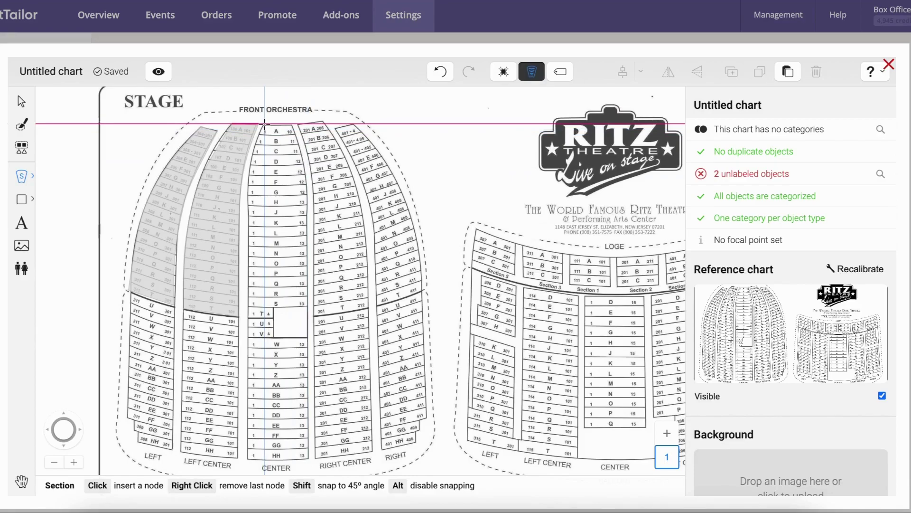
- Trace the center orchestra block, rows A–T, as a closed grey section
{"action": "left_click", "coordinate": [264, 123]}
{"action": "left_click", "coordinate": [292, 125]}
{"action": "left_click", "coordinate": [303, 165]}
{"action": "left_click", "coordinate": [304, 184]}
{"action": "left_click", "coordinate": [304, 225]}
{"action": "left_click", "coordinate": [310, 307]}
{"action": "left_click", "coordinate": [272, 307]}
{"action": "left_click", "coordinate": [251, 318]}
{"action": "left_click", "coordinate": [250, 247]}
{"action": "left_click", "coordinate": [252, 193]}
- Trace the right-center block, rows A–T, as a closed grey section
{"action": "left_click", "coordinate": [264, 124]}
{"action": "left_click", "coordinate": [298, 125]}
{"action": "left_click", "coordinate": [312, 175]}
{"action": "left_click", "coordinate": [313, 316]}
{"action": "left_click", "coordinate": [369, 307]}
{"action": "left_click", "coordinate": [368, 247]}
{"action": "left_click", "coordinate": [354, 187]}
{"action": "left_click", "coordinate": [327, 124]}
- Trace the far-right curved block, rows A–T, as a closed grey section
{"action": "left_click", "coordinate": [388, 166]}
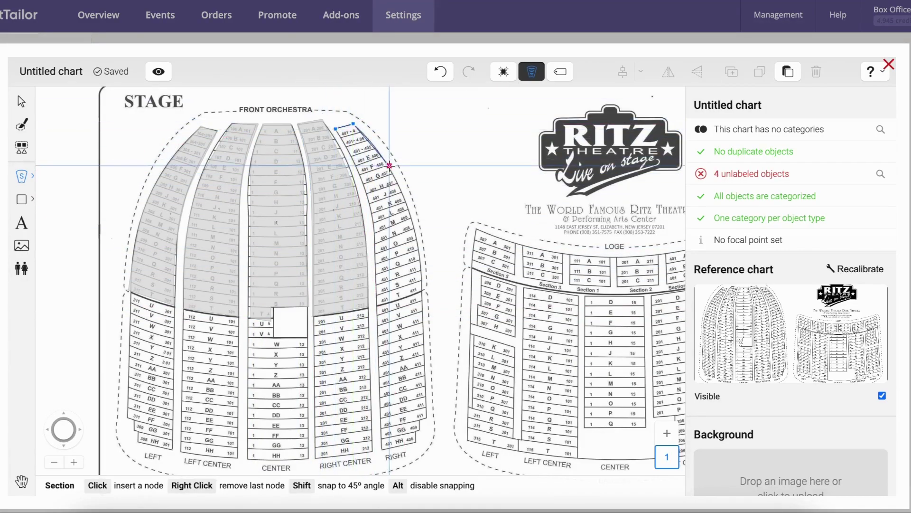
{"action": "left_click", "coordinate": [414, 220]}
{"action": "left_click", "coordinate": [425, 291]}
{"action": "left_click", "coordinate": [380, 308]}
{"action": "left_click", "coordinate": [374, 254]}
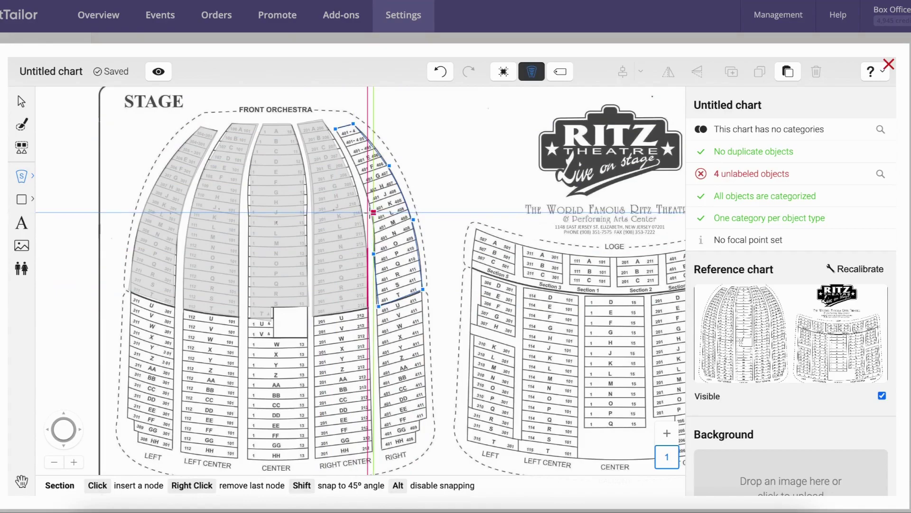
{"action": "left_click", "coordinate": [374, 208]}
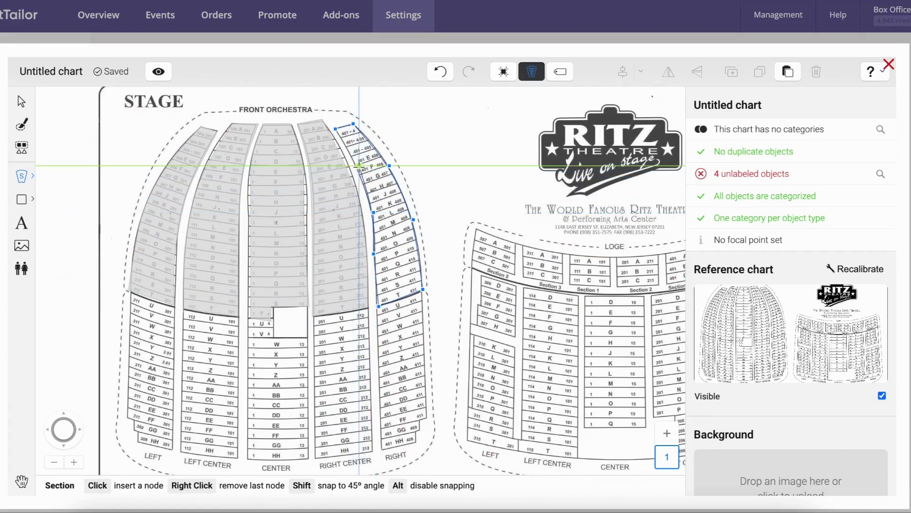
{"action": "left_click", "coordinate": [359, 167]}
{"action": "left_click", "coordinate": [353, 124]}
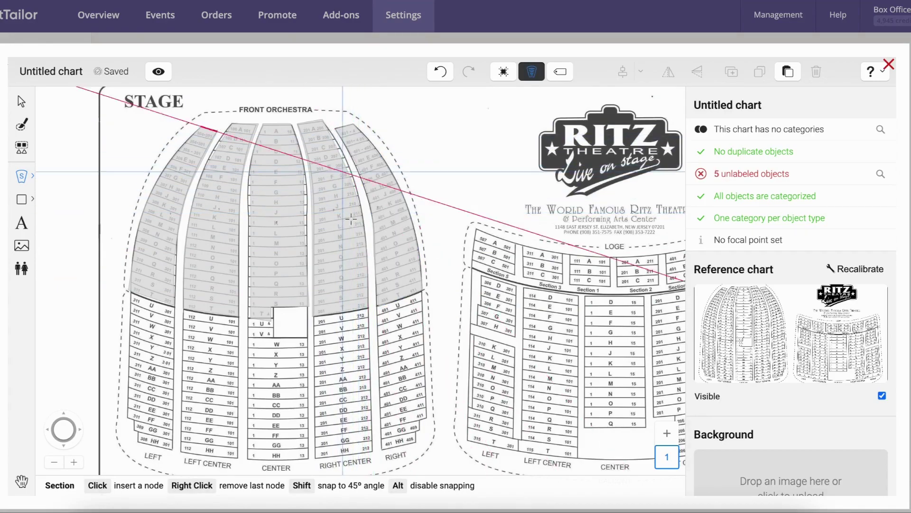
{"action": "left_click", "coordinate": [159, 73]}
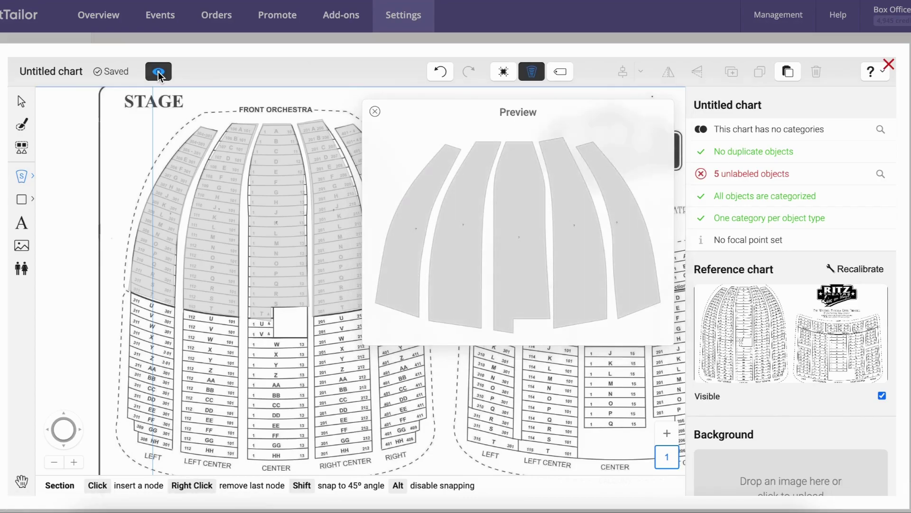
{"action": "left_click", "coordinate": [158, 72]}
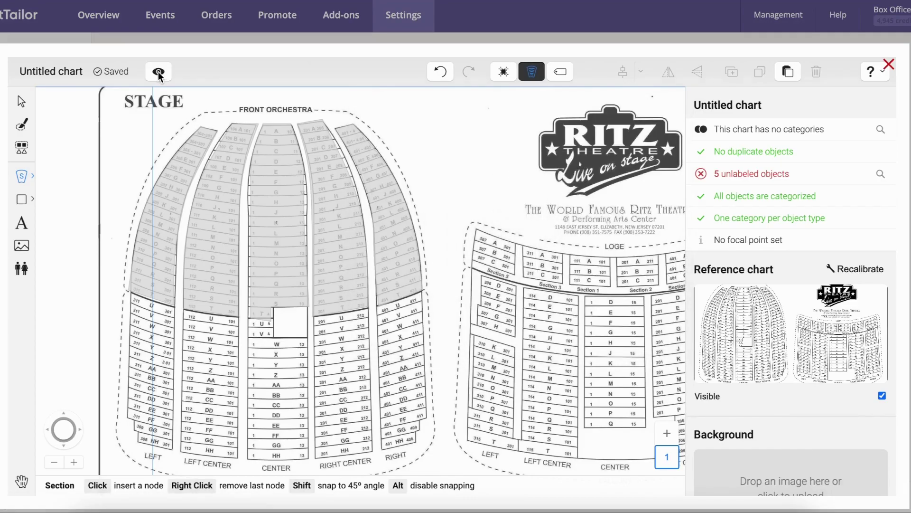
- Outline the far-left block's rear rows, U to HH, as a closed grey section
{"action": "left_click", "coordinate": [133, 297]}
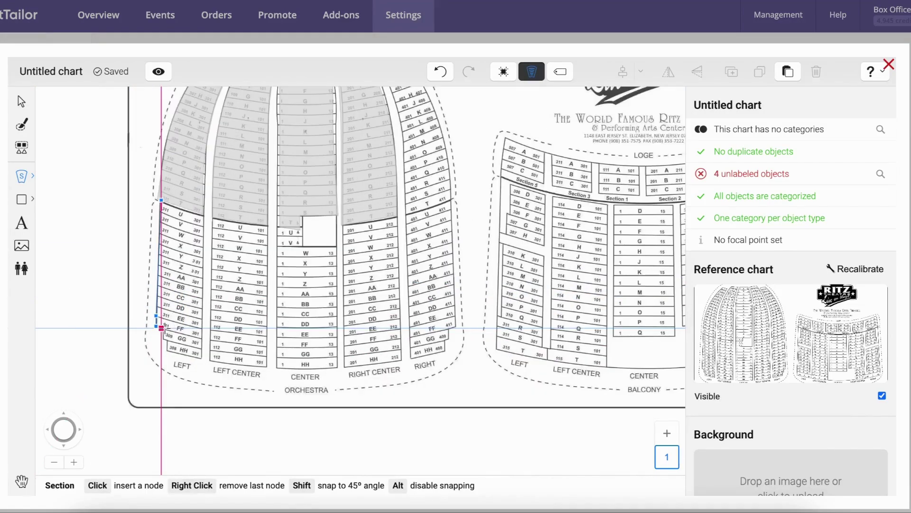
{"action": "left_click", "coordinate": [162, 337]}
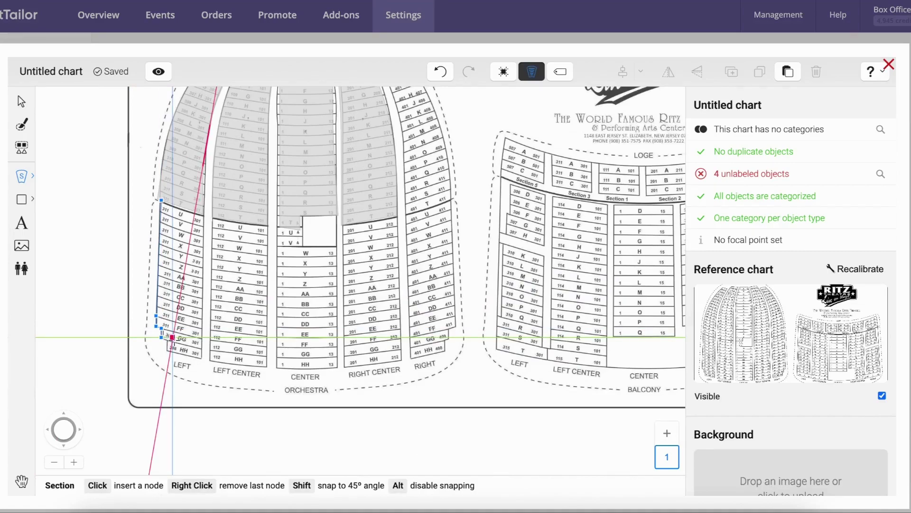
{"action": "left_click", "coordinate": [171, 338]}
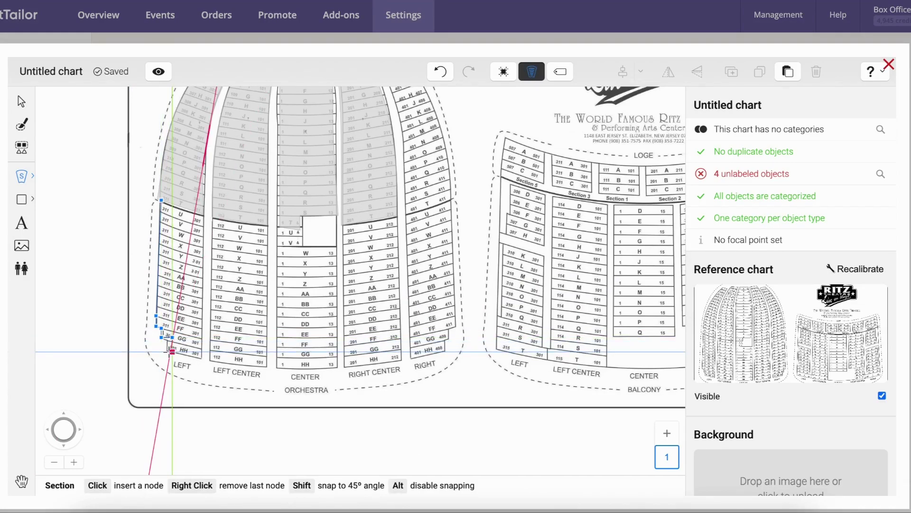
{"action": "left_click", "coordinate": [172, 350]}
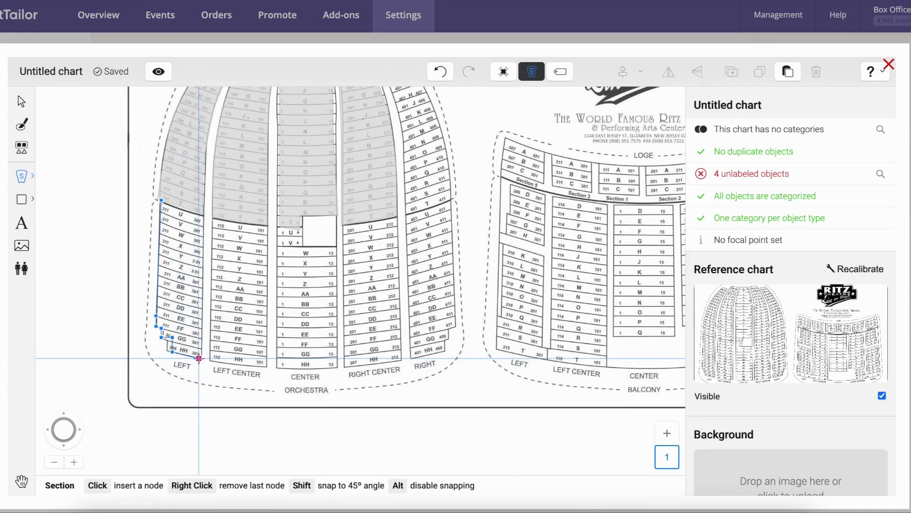
{"action": "left_click", "coordinate": [200, 358]}
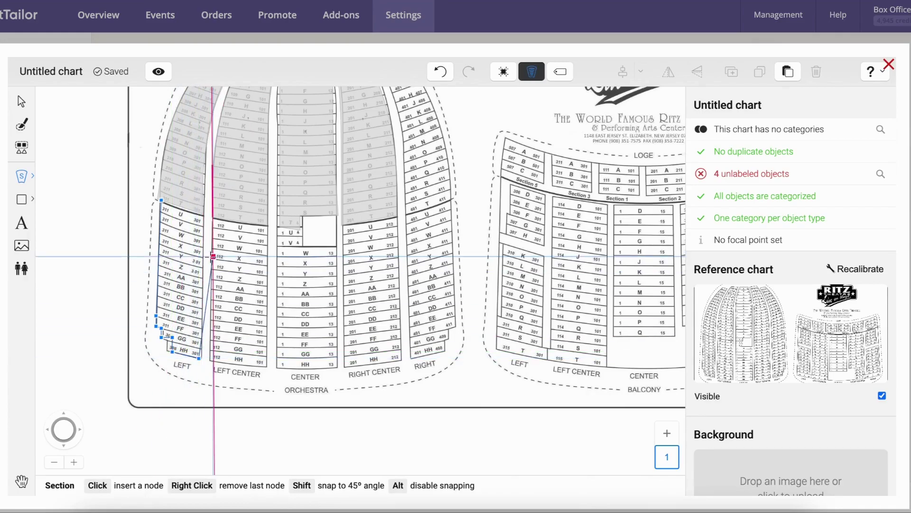
{"action": "left_click", "coordinate": [202, 216]}
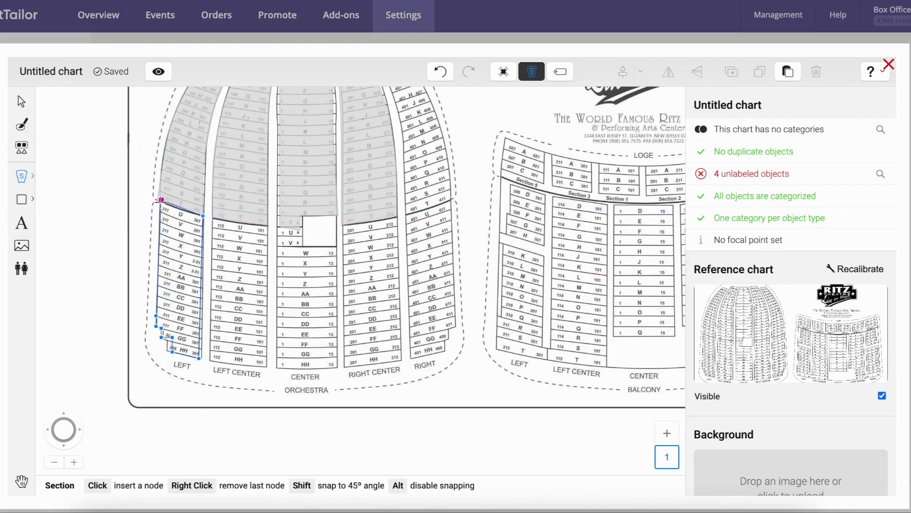
{"action": "left_click", "coordinate": [159, 202]}
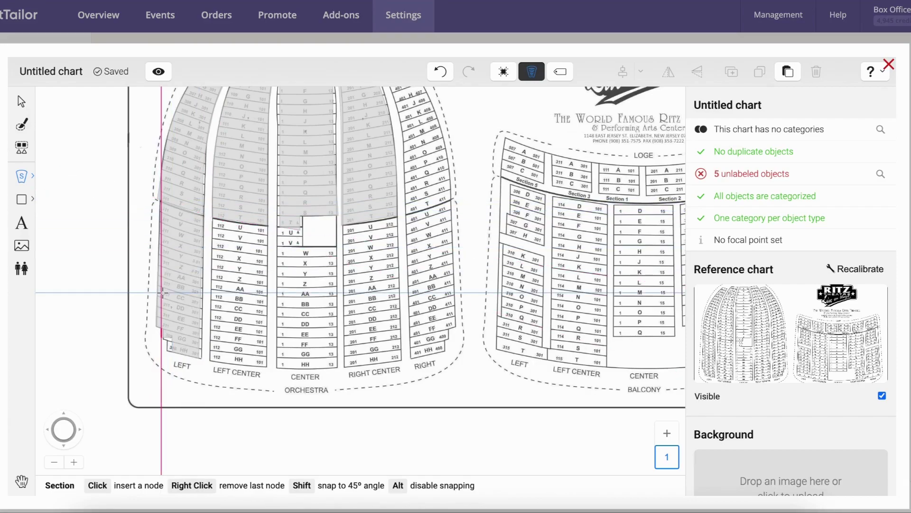
{"action": "left_click", "coordinate": [22, 102]}
- Copy the rear-left section, flip it horizontally, and fit it tilted over the right rear block
{"action": "left_click", "coordinate": [169, 240]}
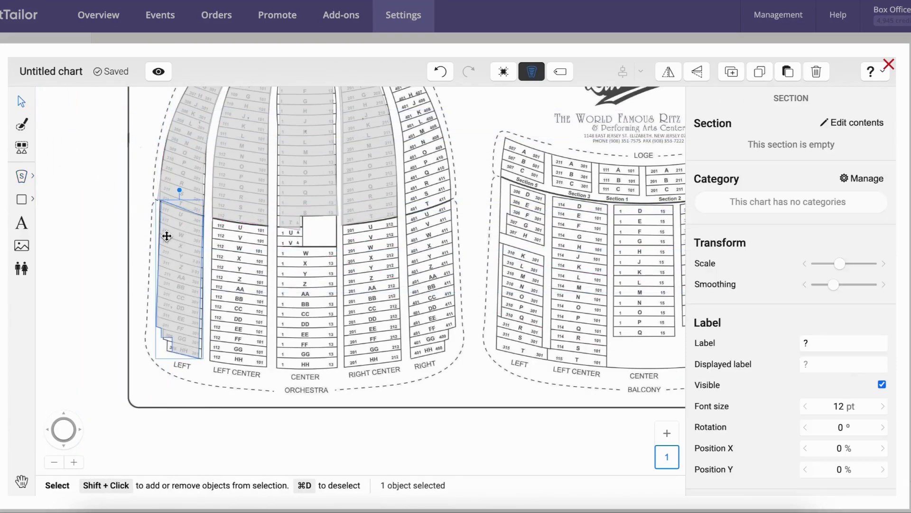
{"action": "left_click", "coordinate": [761, 71]}
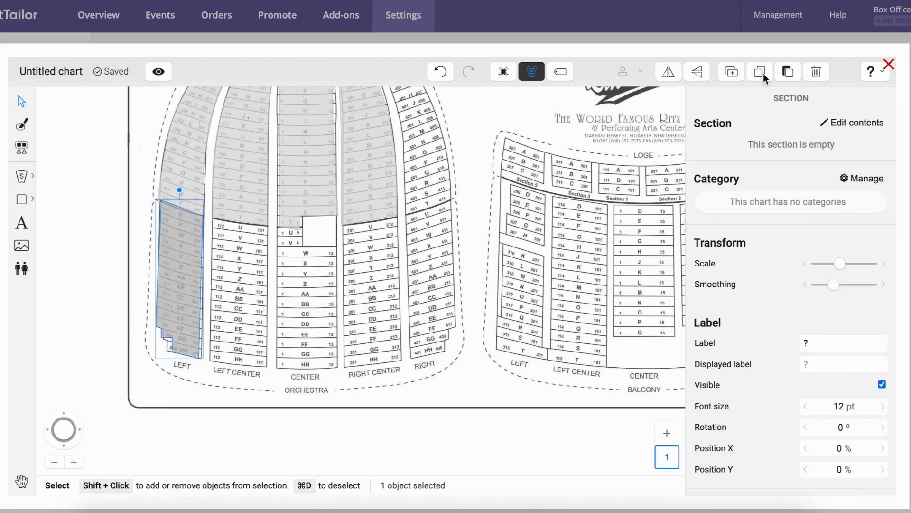
{"action": "left_click", "coordinate": [788, 71]}
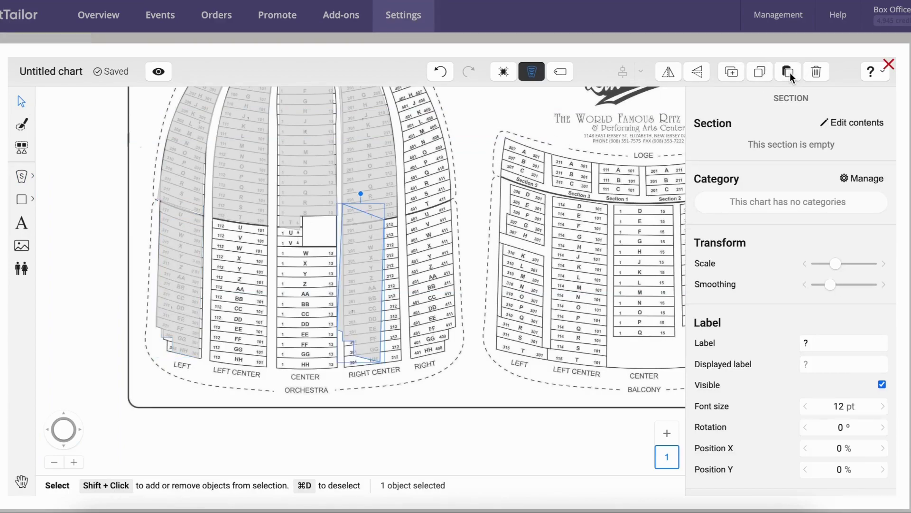
{"action": "left_click_drag", "start_coordinate": [359, 193], "coordinate": [355, 179]}
{"action": "left_click", "coordinate": [668, 72]}
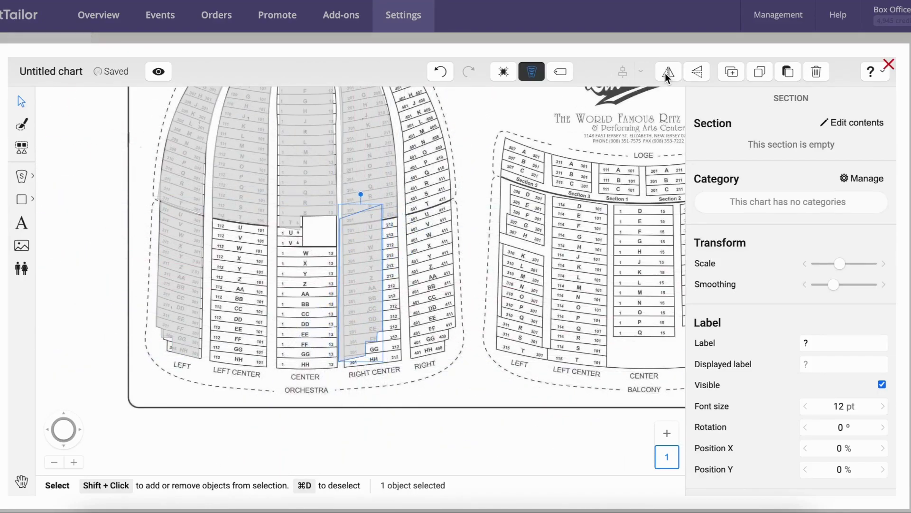
{"action": "left_click_drag", "start_coordinate": [378, 264], "coordinate": [429, 257]}
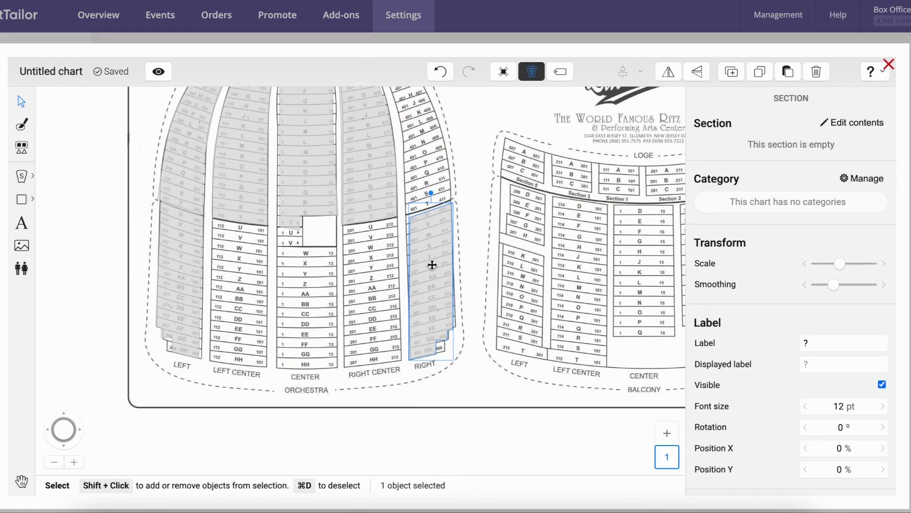
{"action": "left_click_drag", "start_coordinate": [432, 265], "coordinate": [433, 264]}
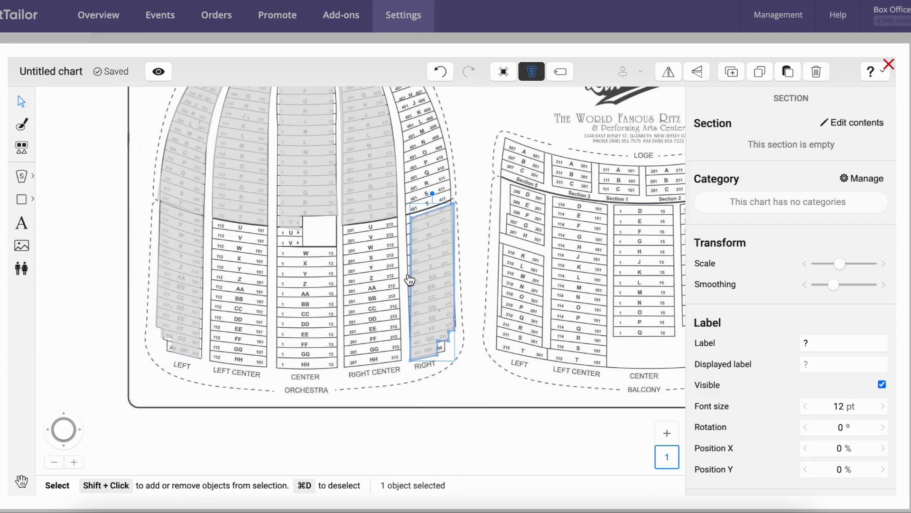
{"action": "left_click_drag", "start_coordinate": [431, 196], "coordinate": [431, 195]}
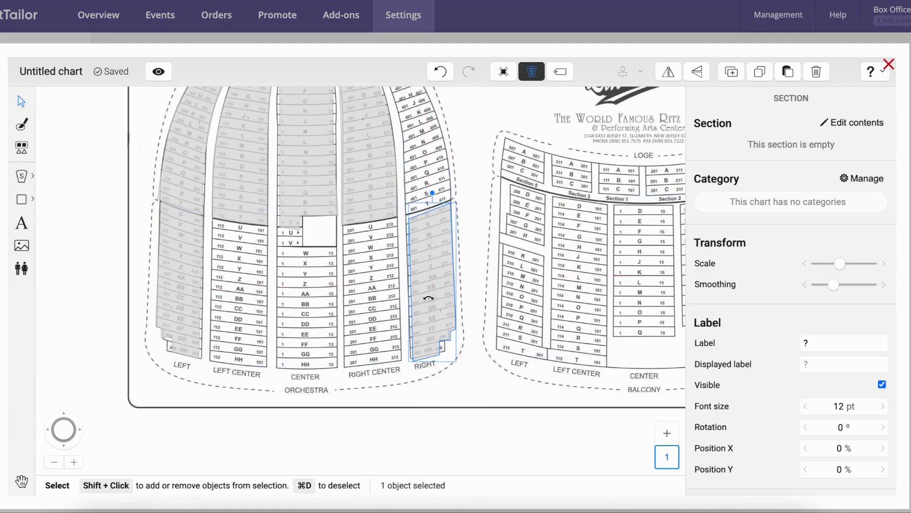
{"action": "key", "text": "ctrl+d"}
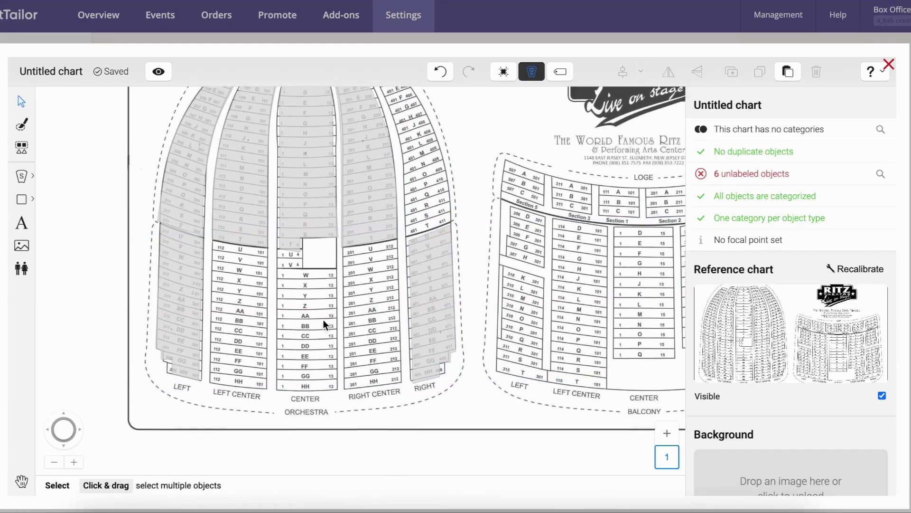
{"action": "scroll", "coordinate": [324, 320], "scroll_direction": "up", "scroll_amount": 3}
- Paste a horizontally flipped copy of the front-left section, tilted over the front-right block
{"action": "left_click", "coordinate": [218, 220]}
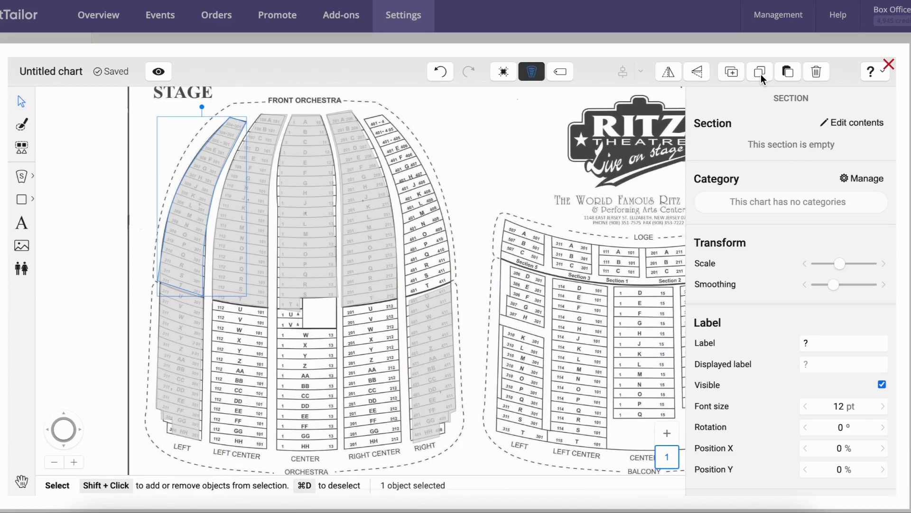
{"action": "left_click", "coordinate": [787, 73]}
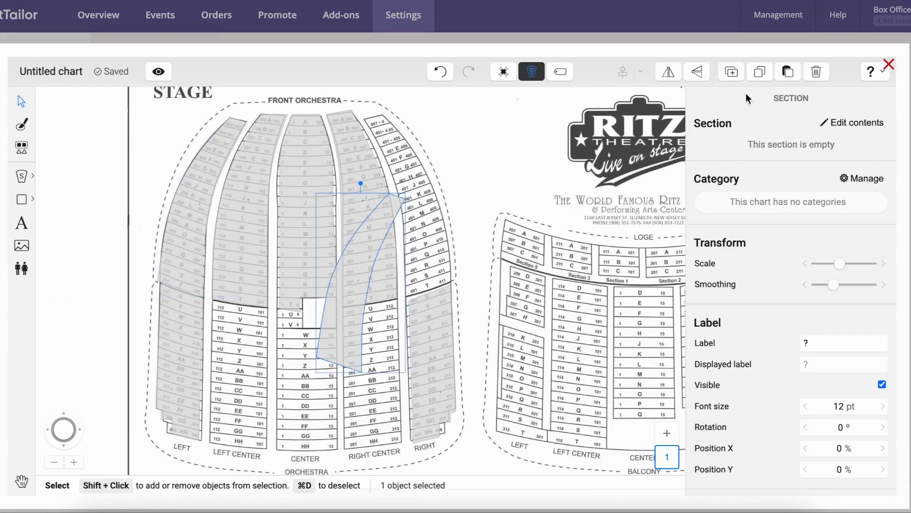
{"action": "left_click_drag", "start_coordinate": [358, 271], "coordinate": [425, 179]}
{"action": "left_click", "coordinate": [669, 71]}
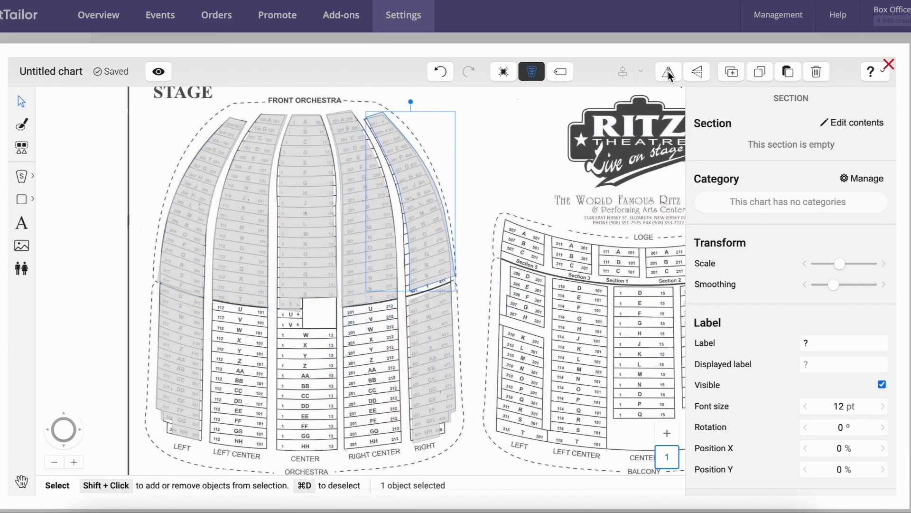
{"action": "left_click_drag", "start_coordinate": [425, 202], "coordinate": [433, 208]}
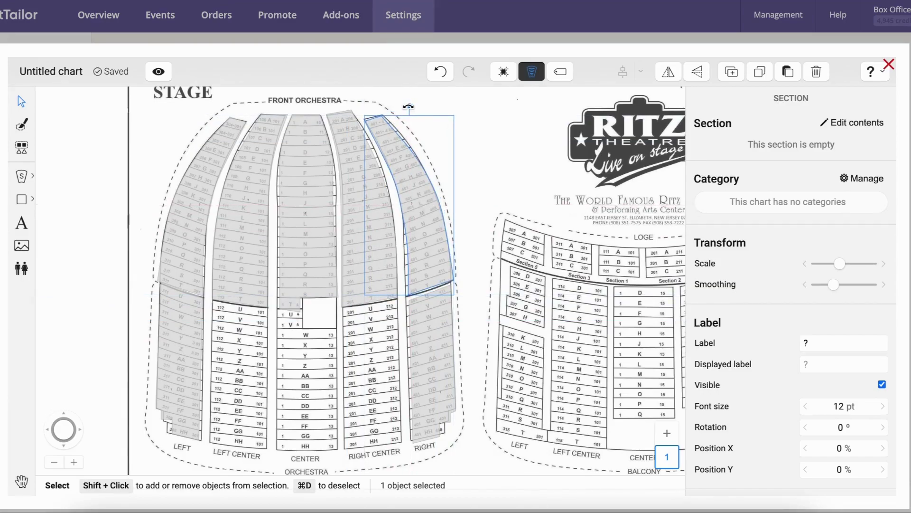
{"action": "left_click_drag", "start_coordinate": [409, 105], "coordinate": [413, 107]}
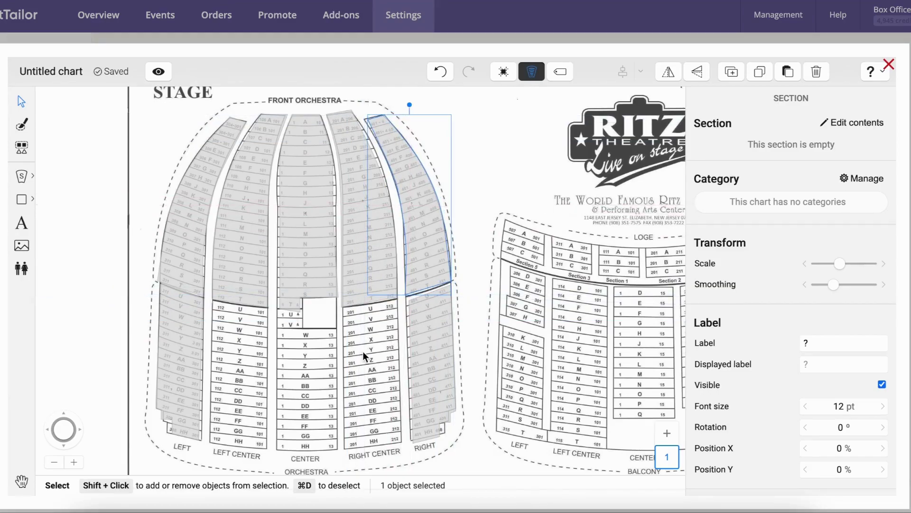
{"action": "left_click", "coordinate": [72, 308]}
{"action": "left_click", "coordinate": [22, 175]}
- Begin a section outline with corners at the left-center block's top-left, top-right and bottom-right
{"action": "left_click", "coordinate": [57, 180]}
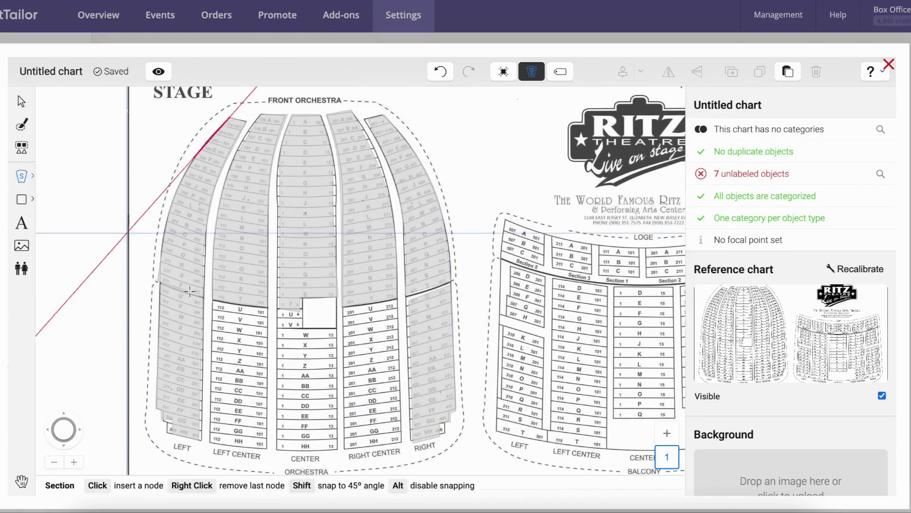
{"action": "left_click", "coordinate": [214, 299]}
{"action": "left_click", "coordinate": [267, 307]}
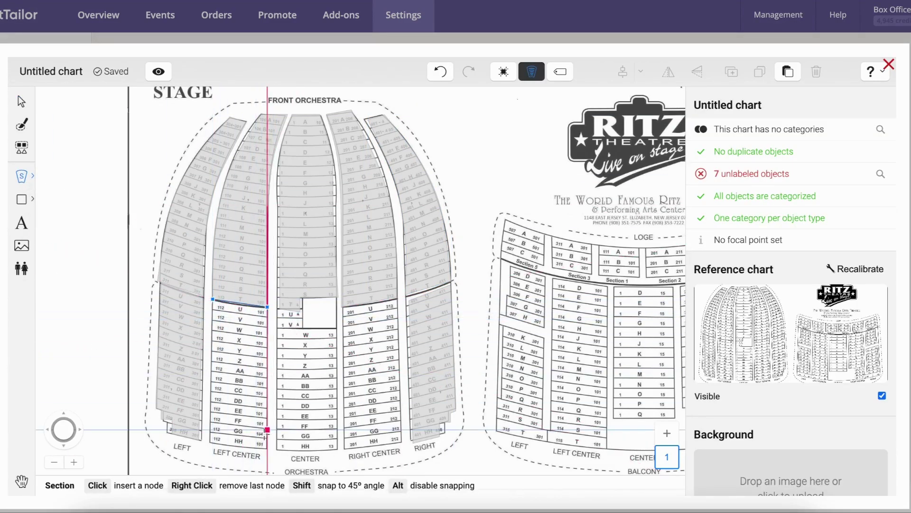